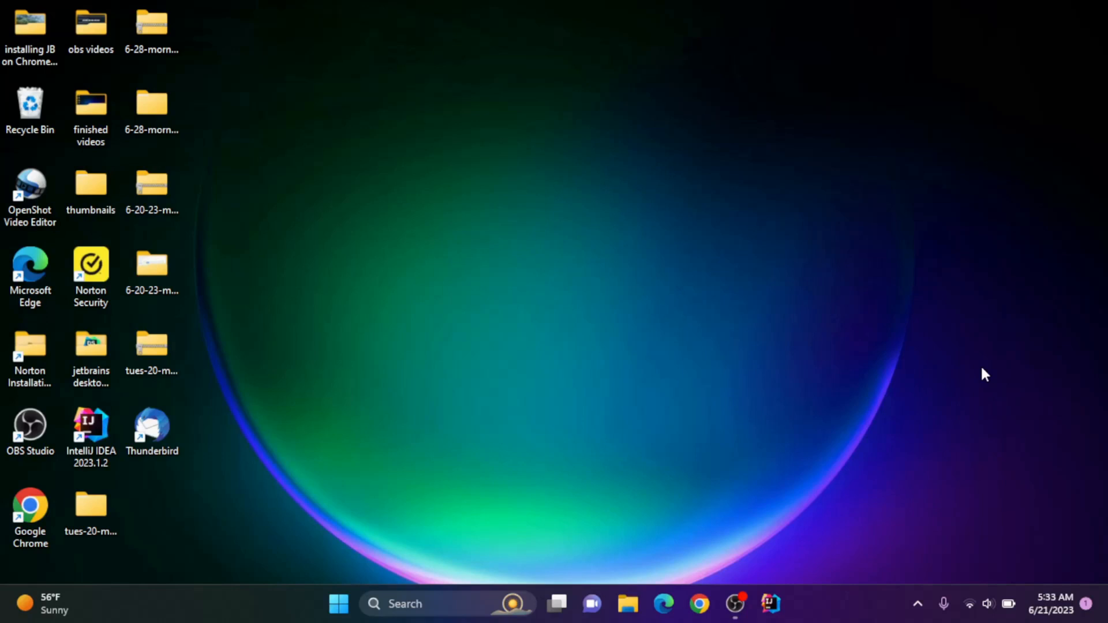
Launch Google Chrome from the taskbar.
left_click(699, 604)
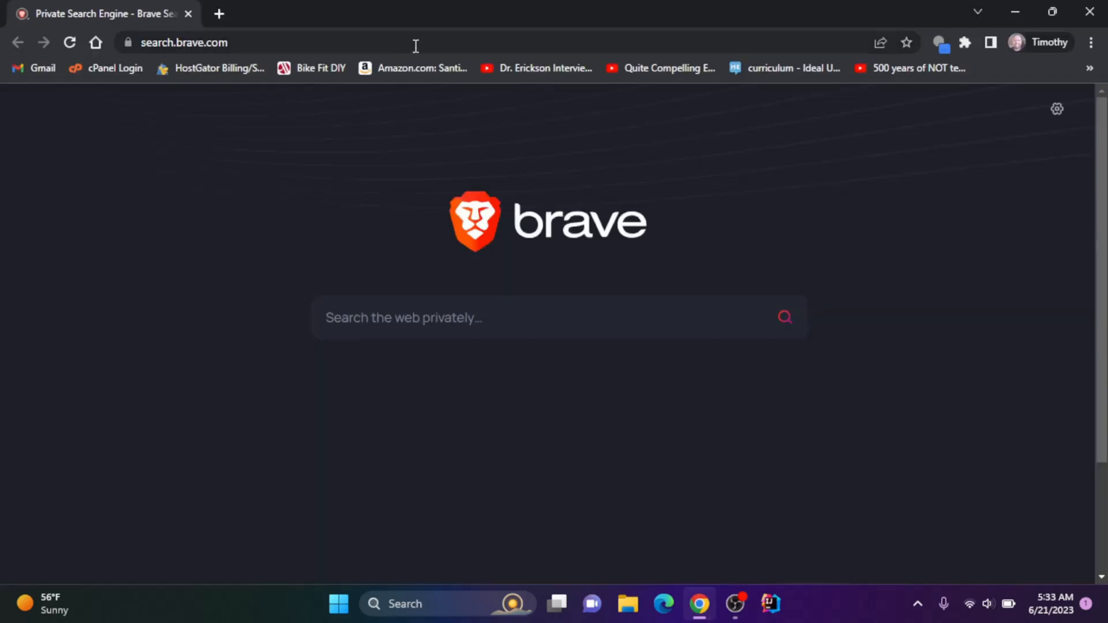
Search 'eclipse ide', follow the Eclipse Desktop & Web IDEs result to its Download page.
left_click(418, 42)
type("ecl")
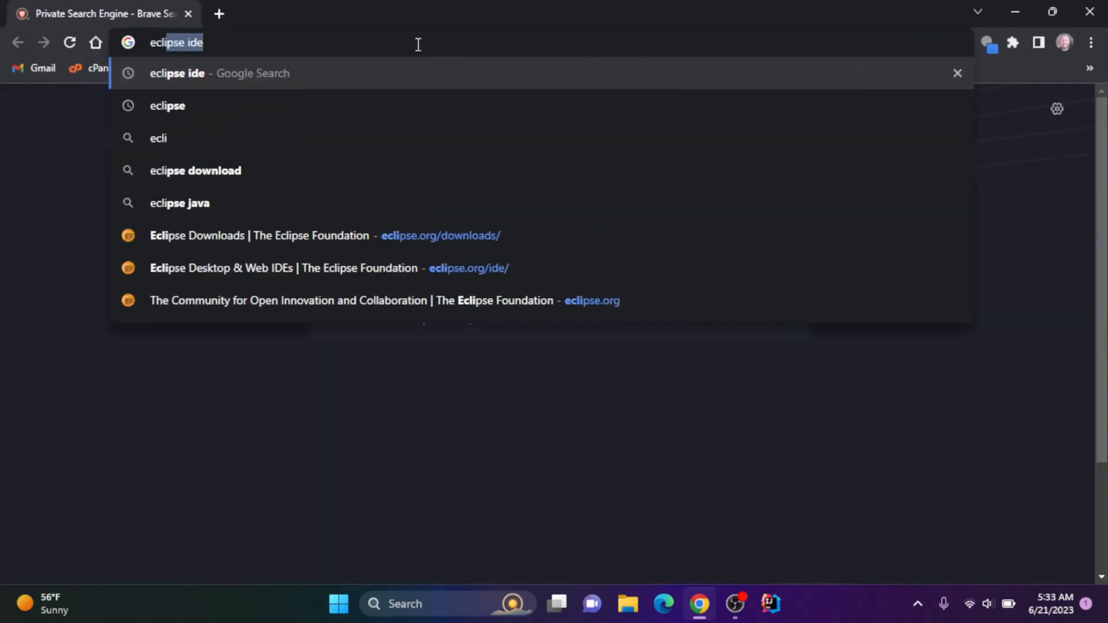
type("ipse ide")
key("Return")
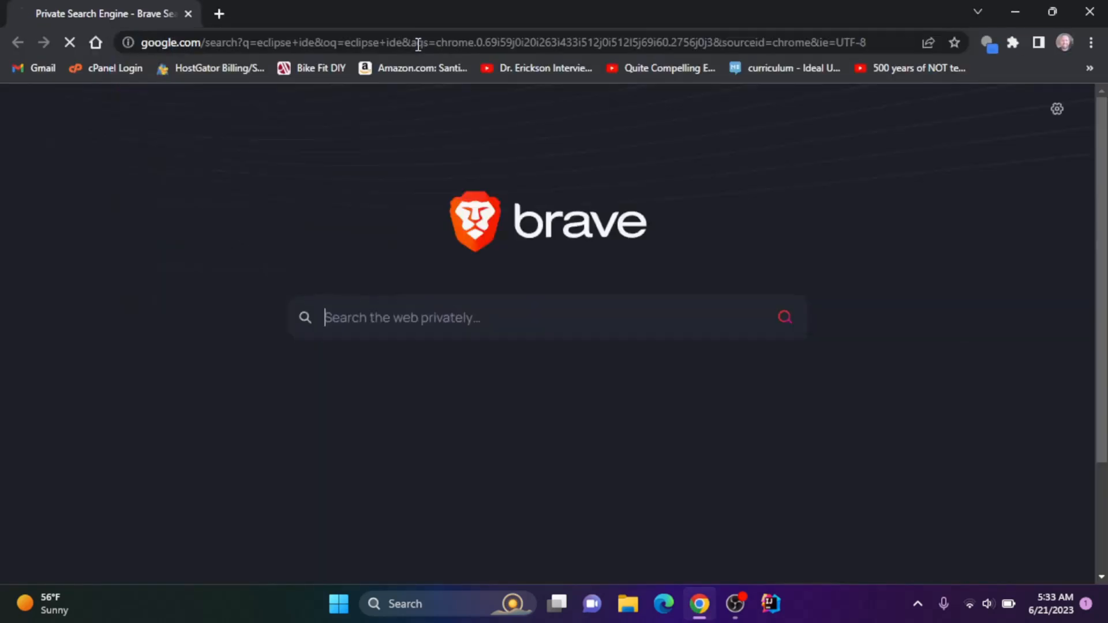
left_click(228, 286)
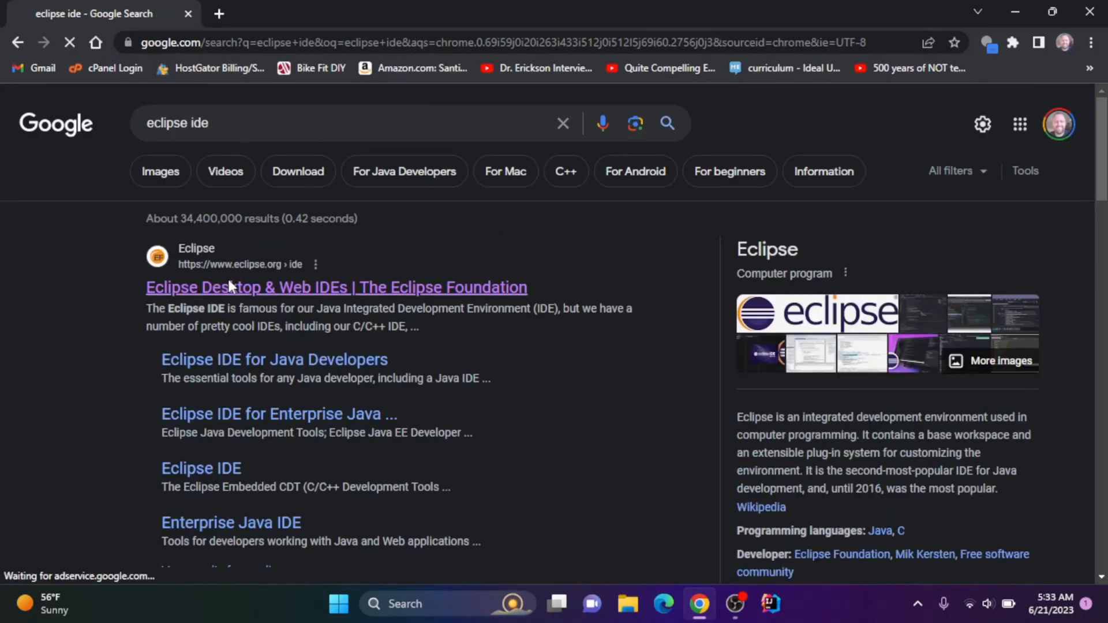
scroll(228, 282, "down", 4)
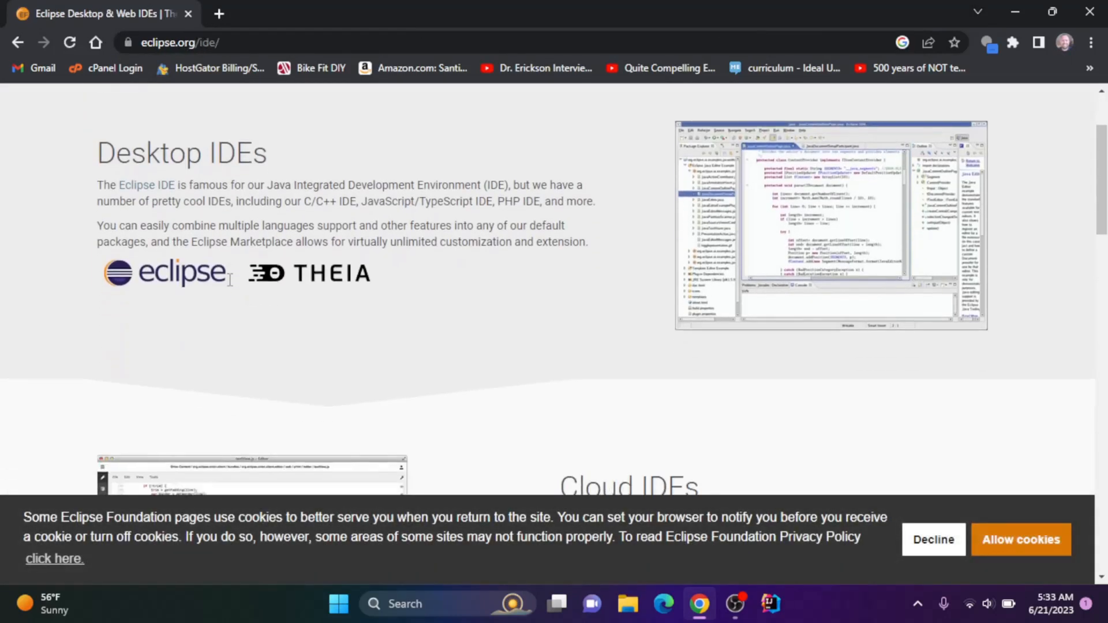
scroll(228, 283, "down", 3)
scroll(231, 286, "up", 6)
right_click(231, 282)
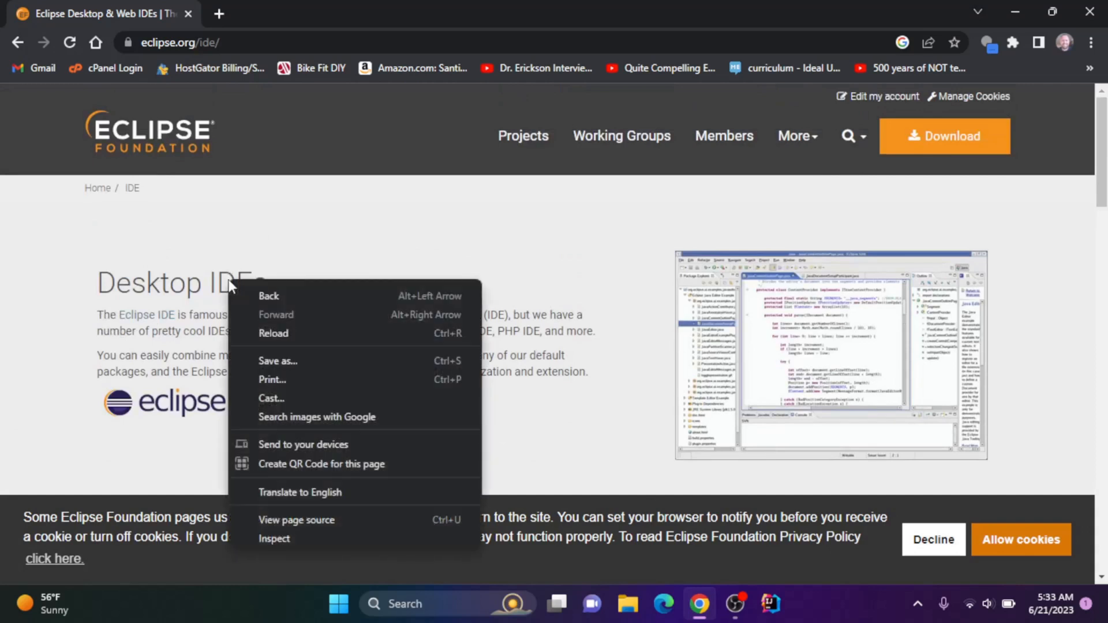
left_click(918, 137)
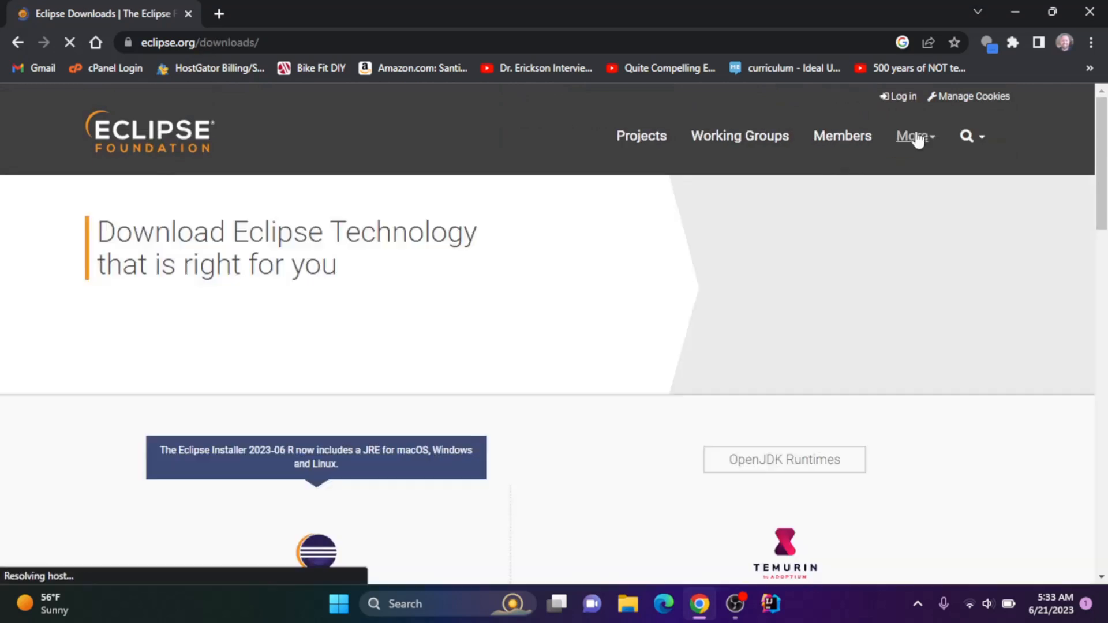
scroll(559, 304, "down", 2)
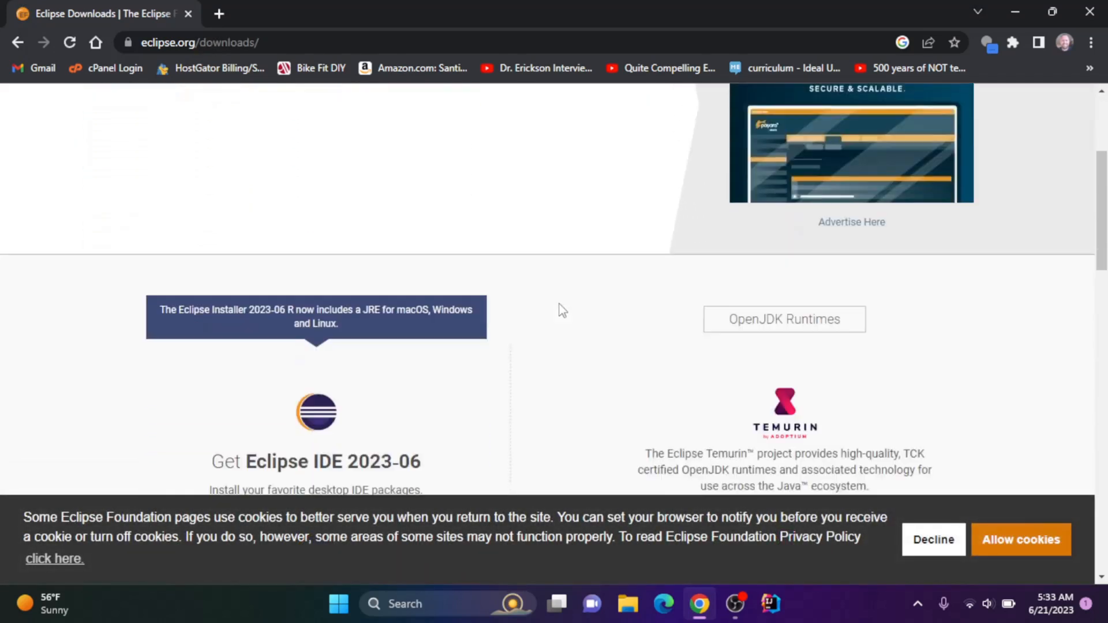
scroll(560, 304, "down", 1)
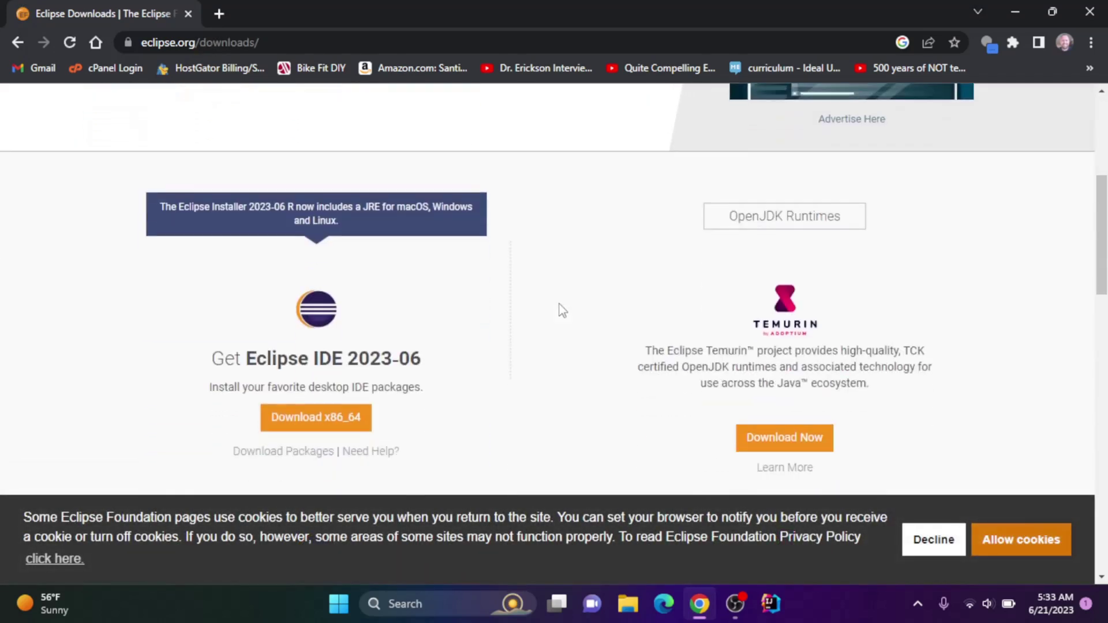
Download the 64-bit Eclipse IDE 2023-06 installer from the suggested mirror.
left_click(338, 418)
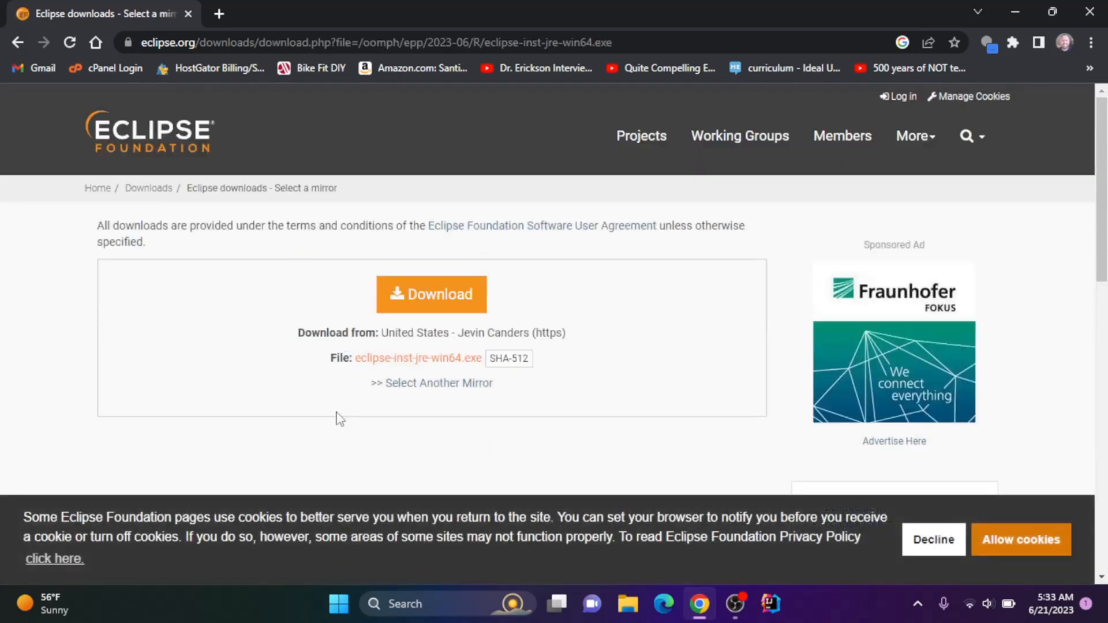
left_click(400, 295)
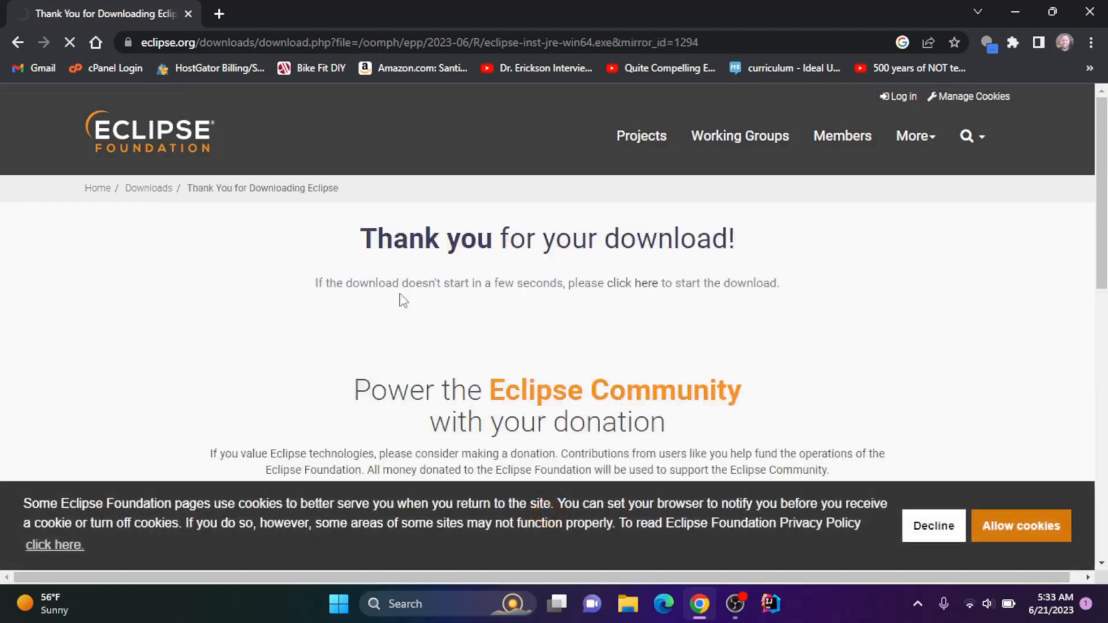
scroll(232, 325, "down", 2)
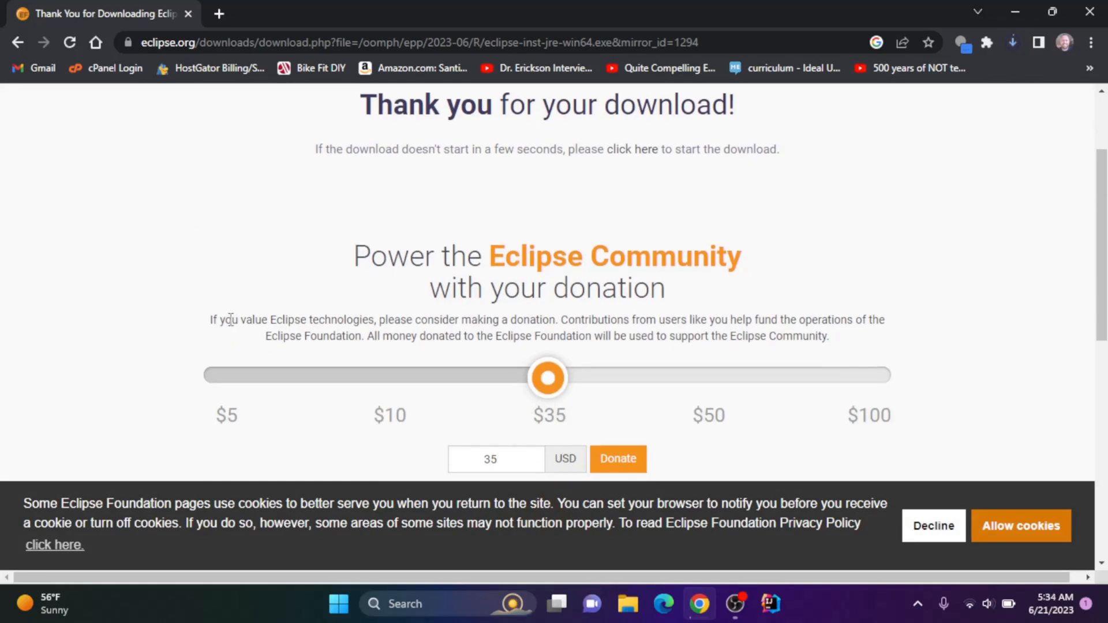
scroll(231, 321, "up", 2)
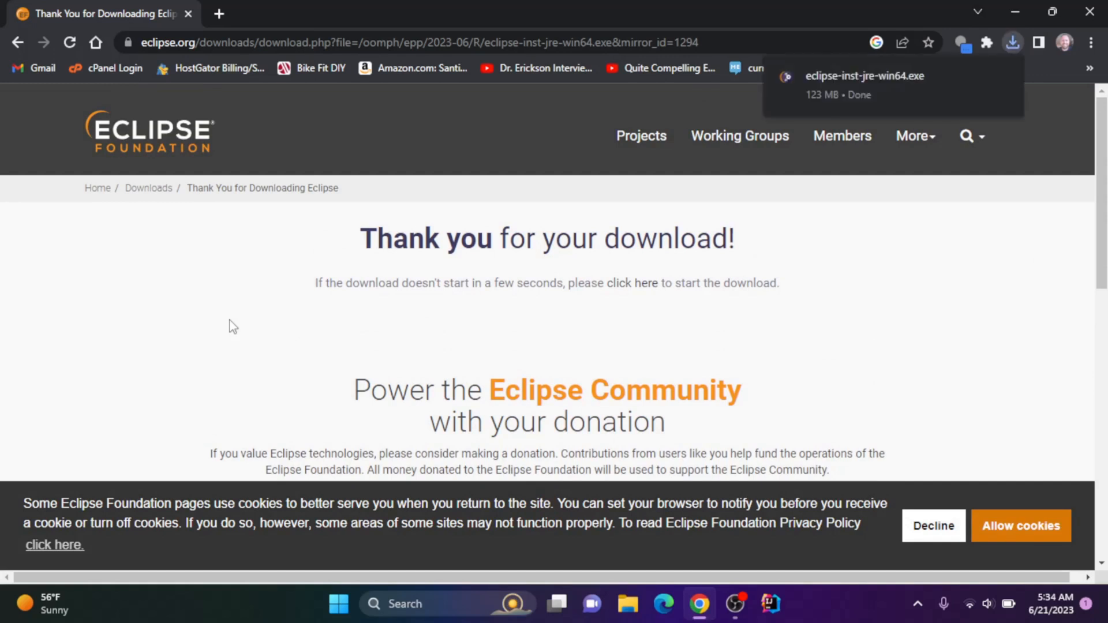
mouse_move(857, 84)
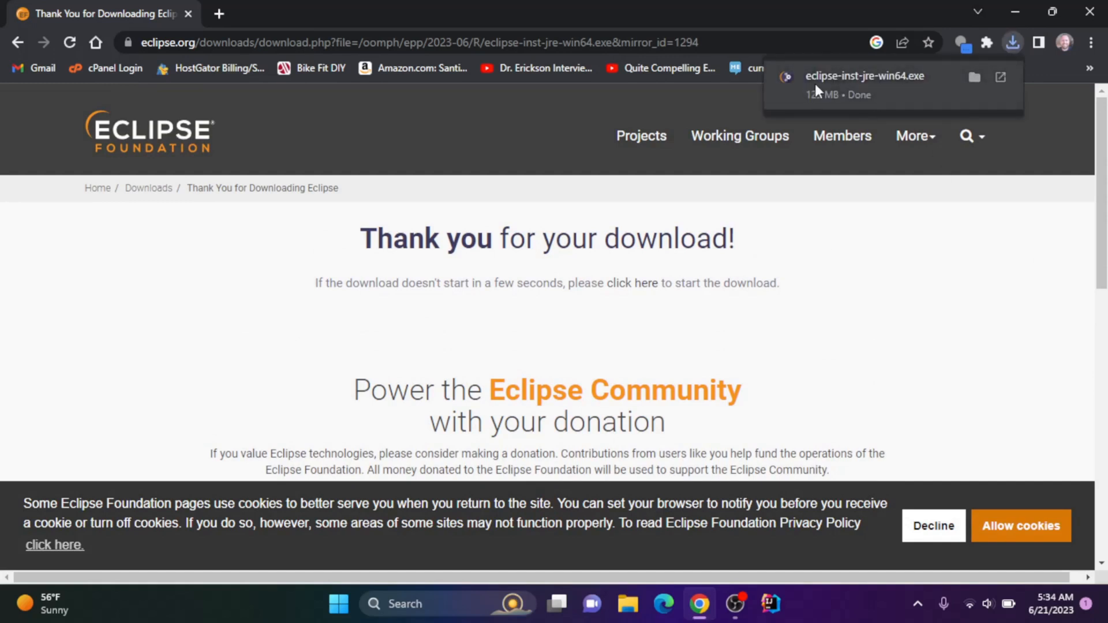
Run eclipse-inst-jre-win64.exe and select the Eclipse IDE for PHP Developers package.
left_click(855, 83)
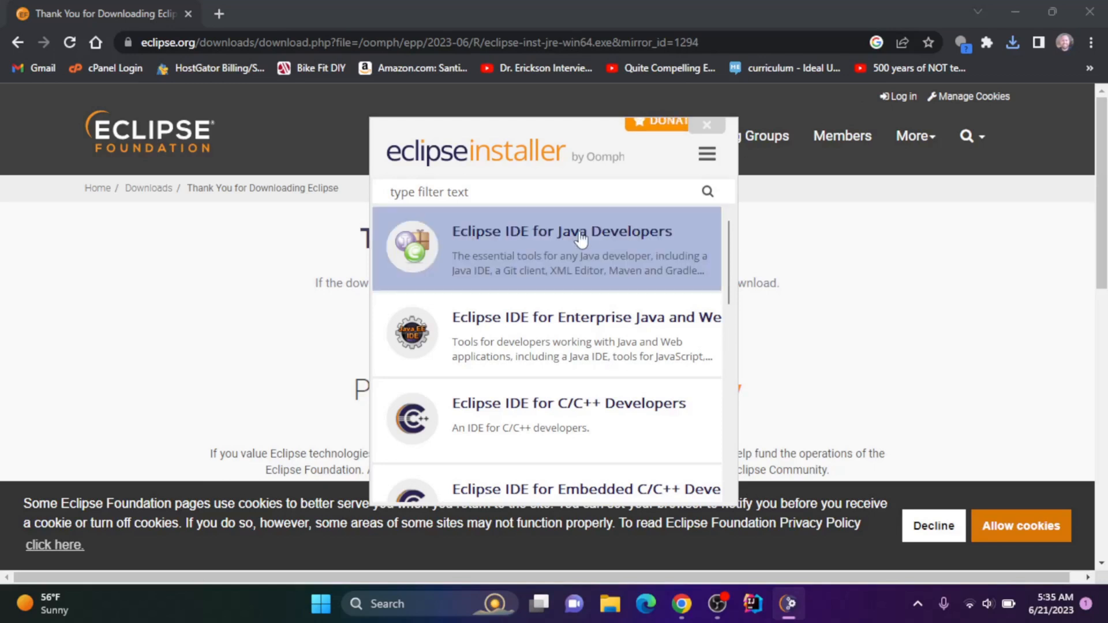
scroll(619, 302, "down", 1)
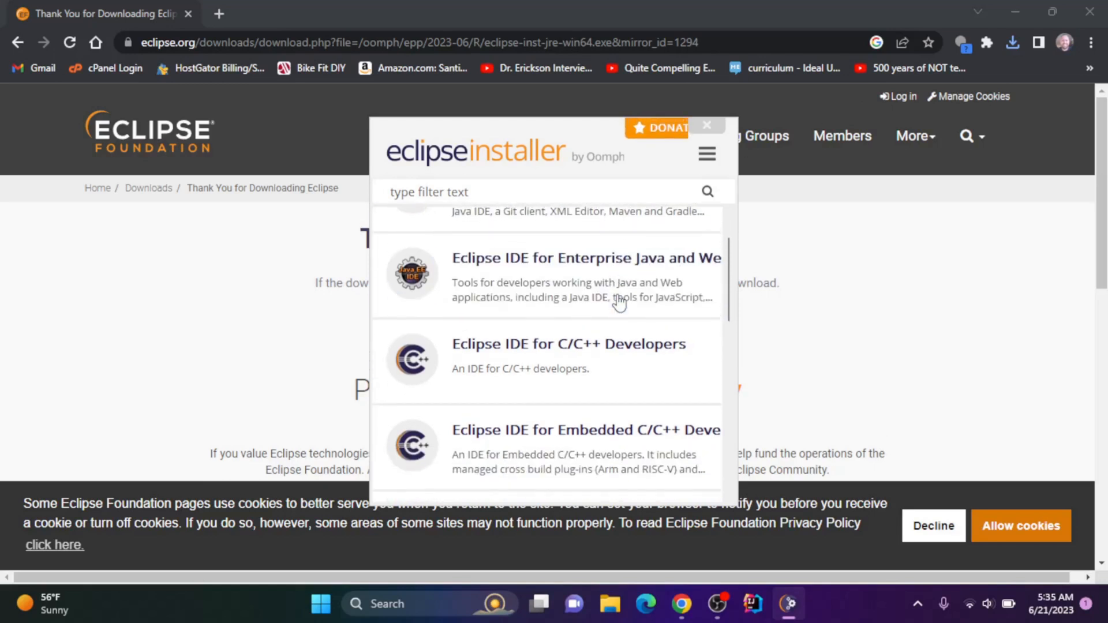
scroll(619, 302, "up", 1)
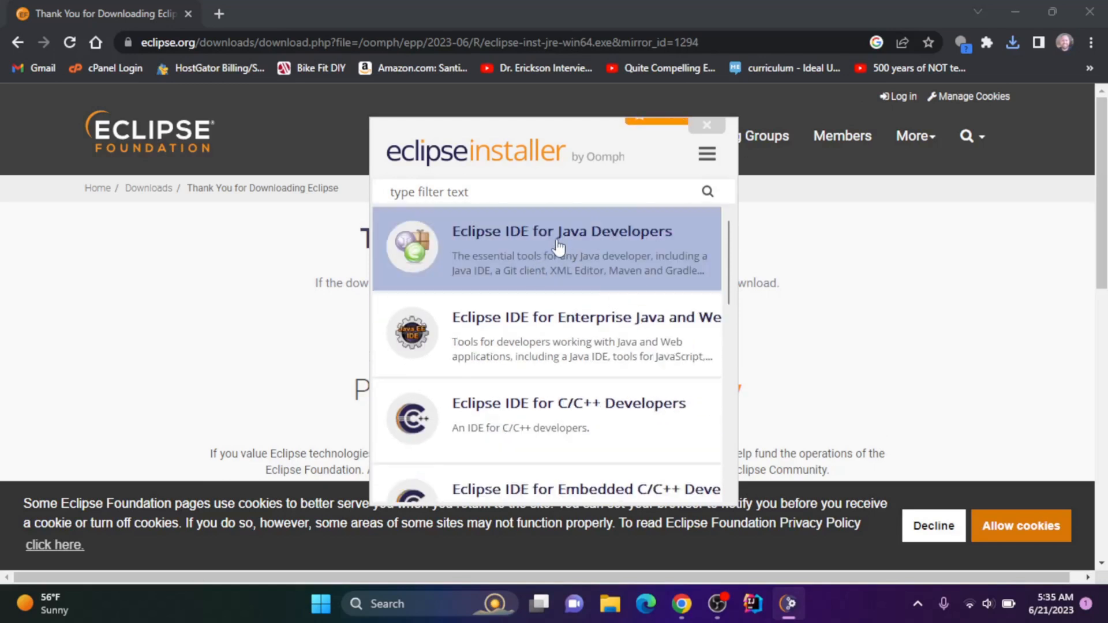
scroll(596, 264, "down", 1)
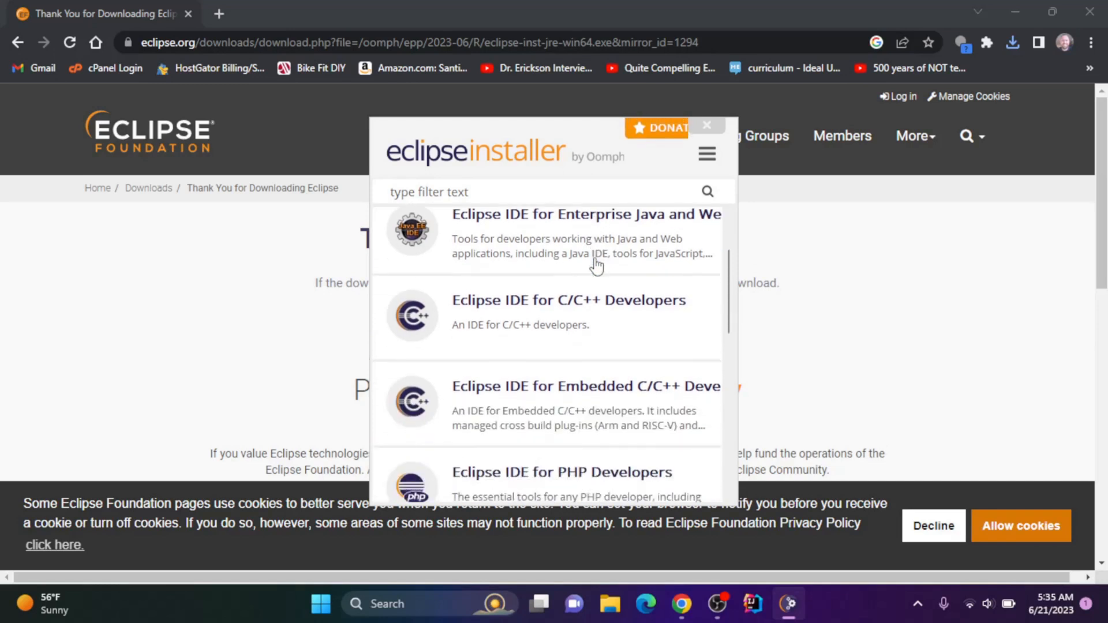
scroll(596, 264, "down", 2)
scroll(596, 263, "up", 1)
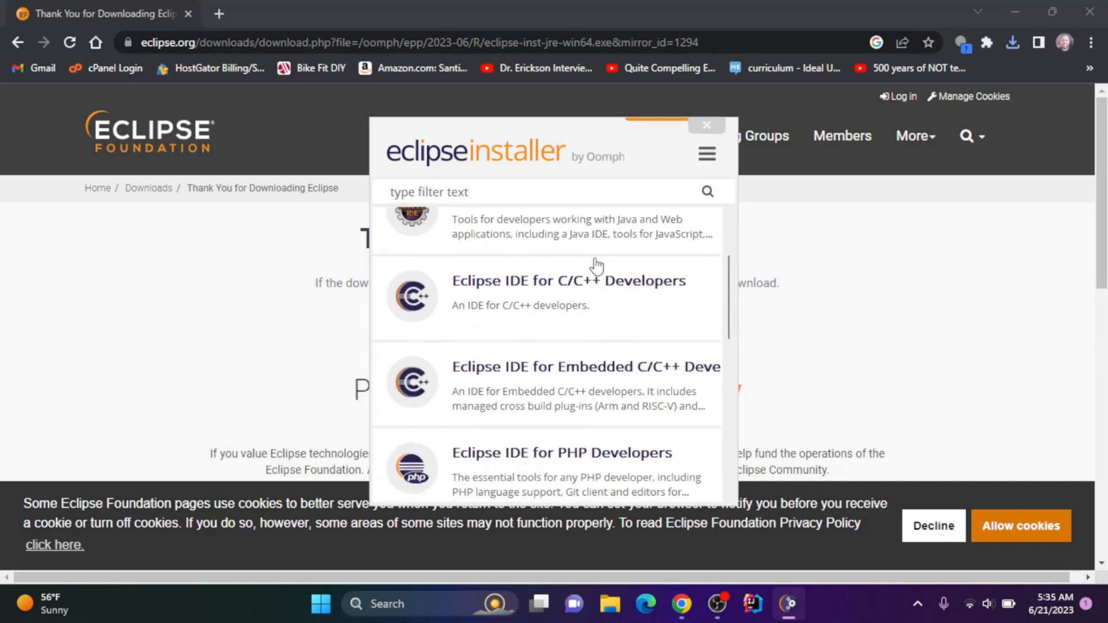
scroll(596, 264, "down", 1)
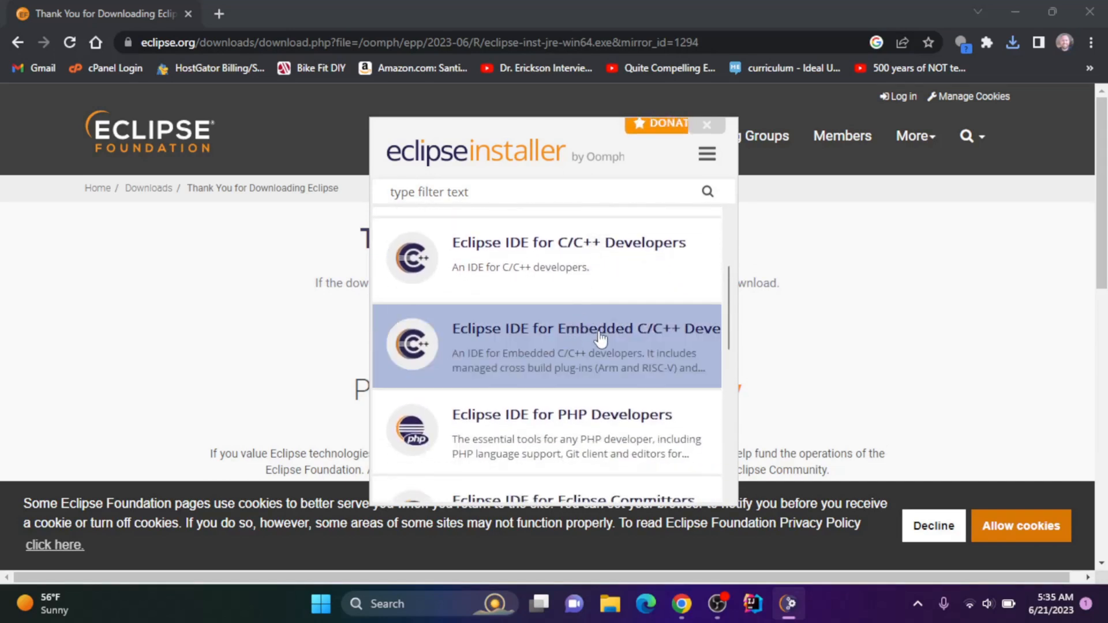
scroll(601, 338, "down", 1)
scroll(602, 338, "down", 1)
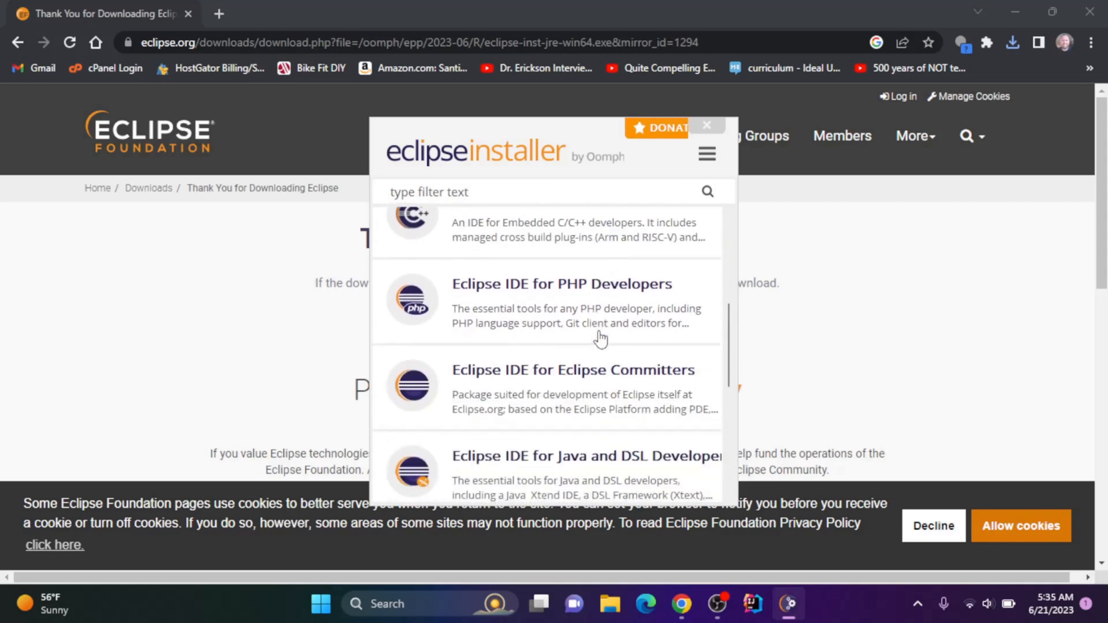
scroll(601, 337, "down", 2)
scroll(601, 338, "down", 1)
scroll(601, 338, "down", 2)
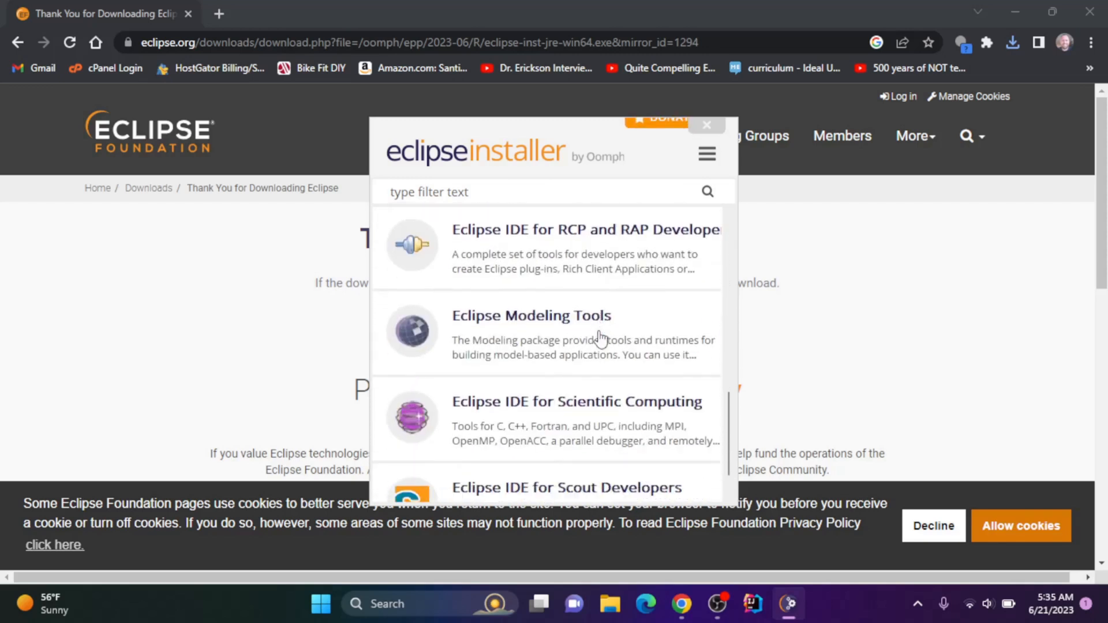
scroll(601, 337, "up", 10)
scroll(601, 338, "down", 2)
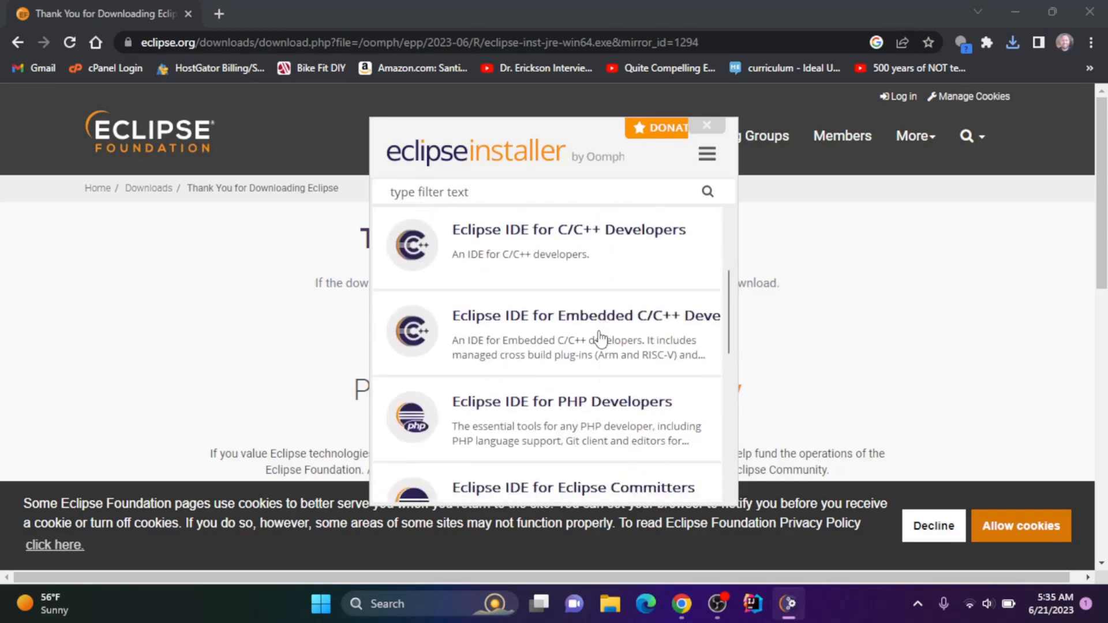
left_click(568, 408)
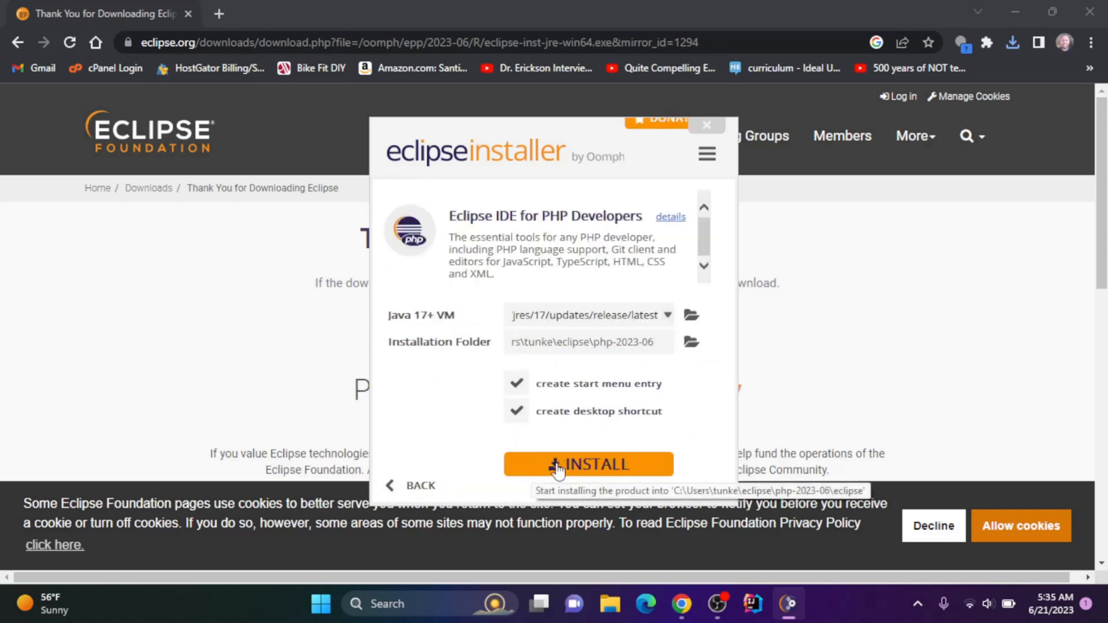
Begin installing the PHP Developers package and accept the Software User Agreement.
left_click(559, 468)
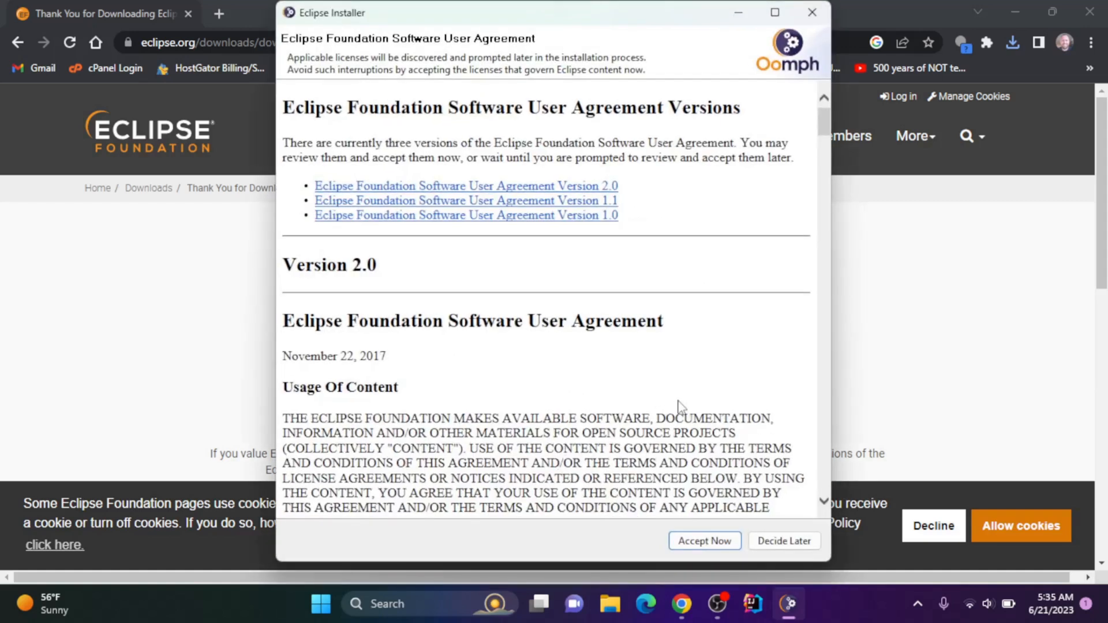
left_click(705, 542)
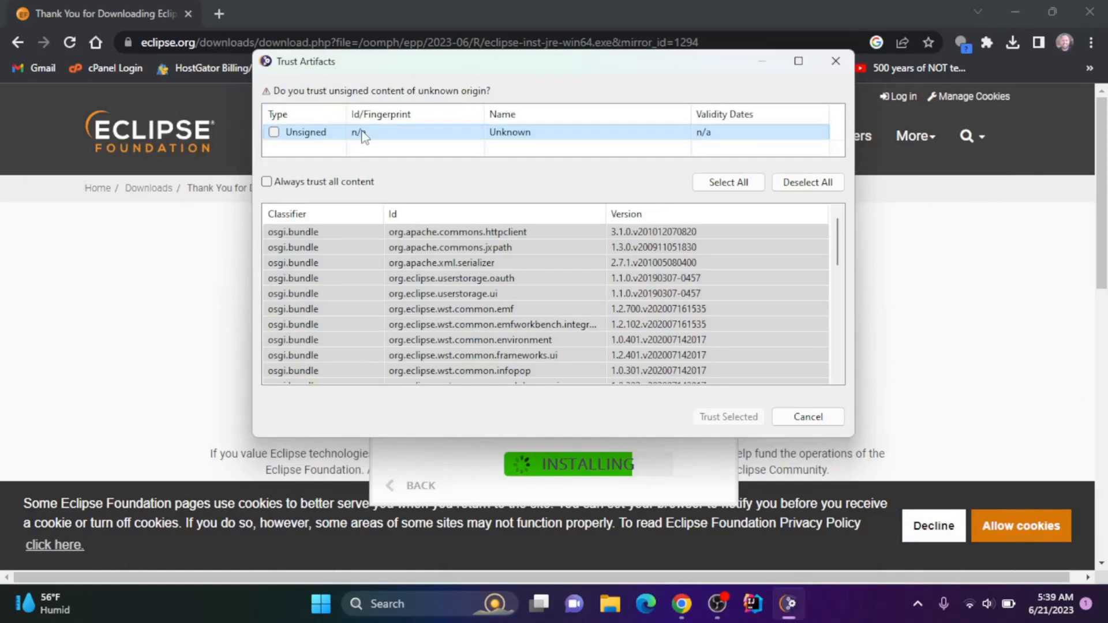
Mark the Unsigned content as trusted so the installation completes.
left_click(274, 133)
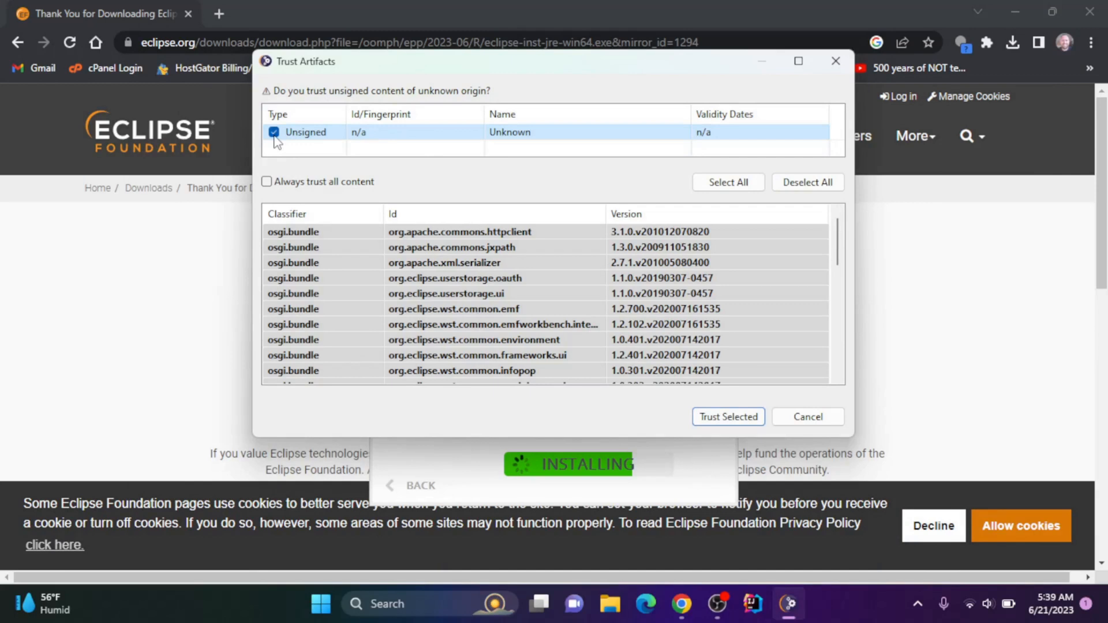
left_click(728, 416)
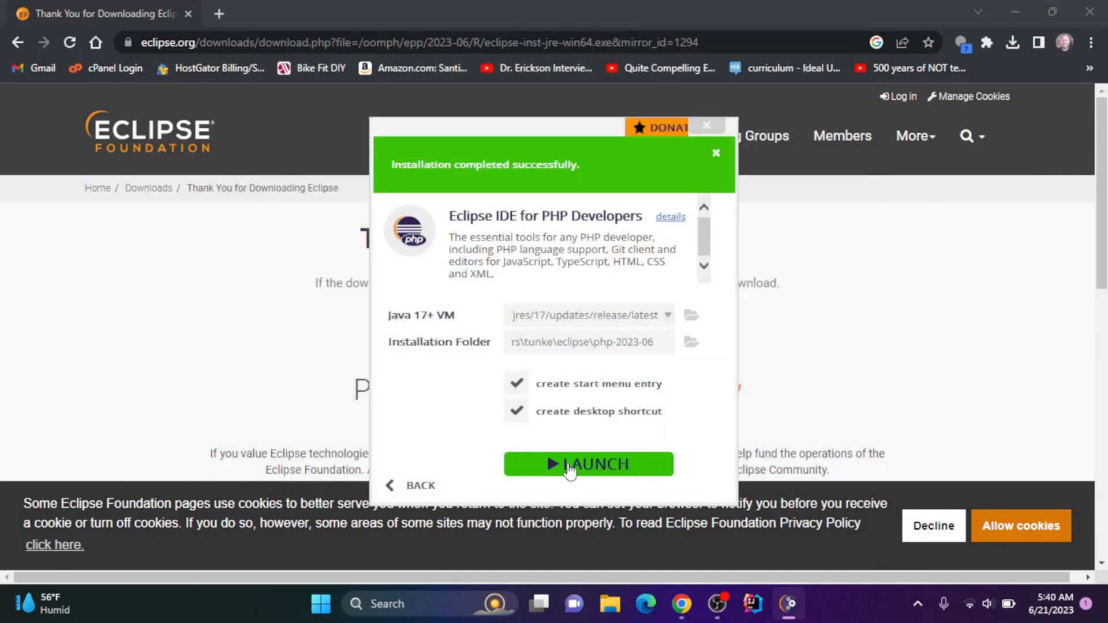
Dismiss the success banner and launch the IDE with the default workspace.
left_click(572, 468)
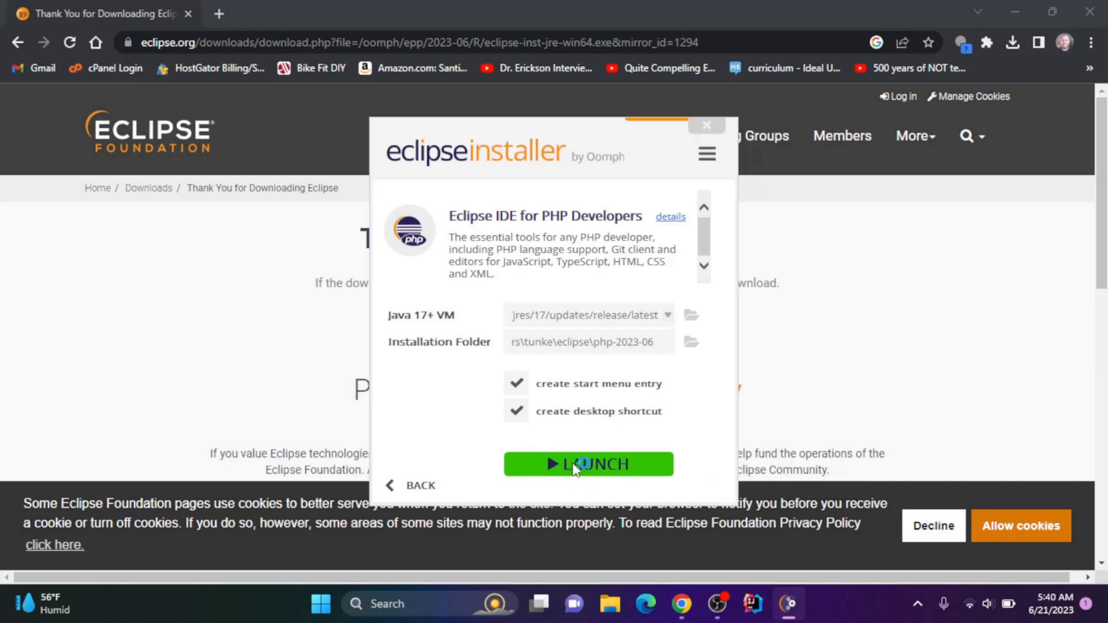
left_click(575, 468)
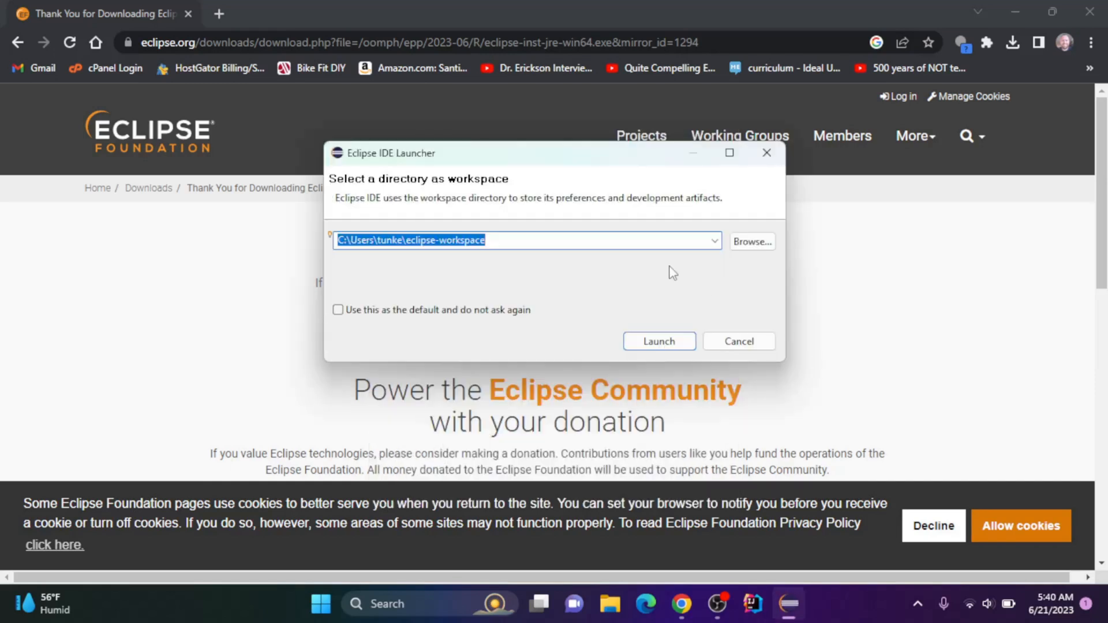
left_click(659, 341)
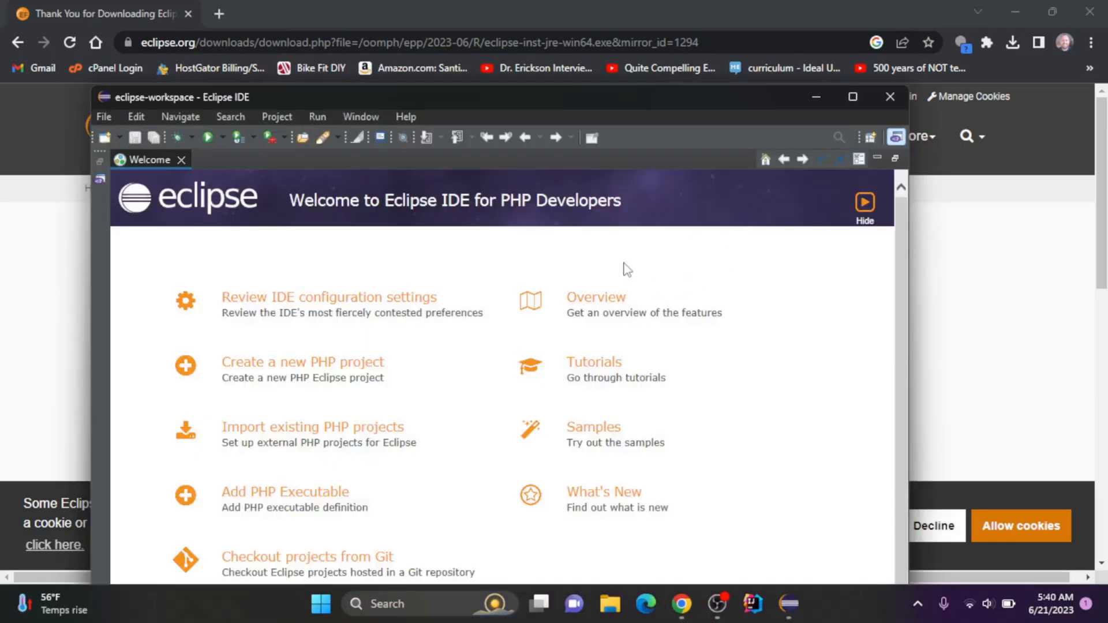
Maximize Eclipse, close the donation browser window and the Welcome tab to reveal the empty workspace.
left_click(855, 96)
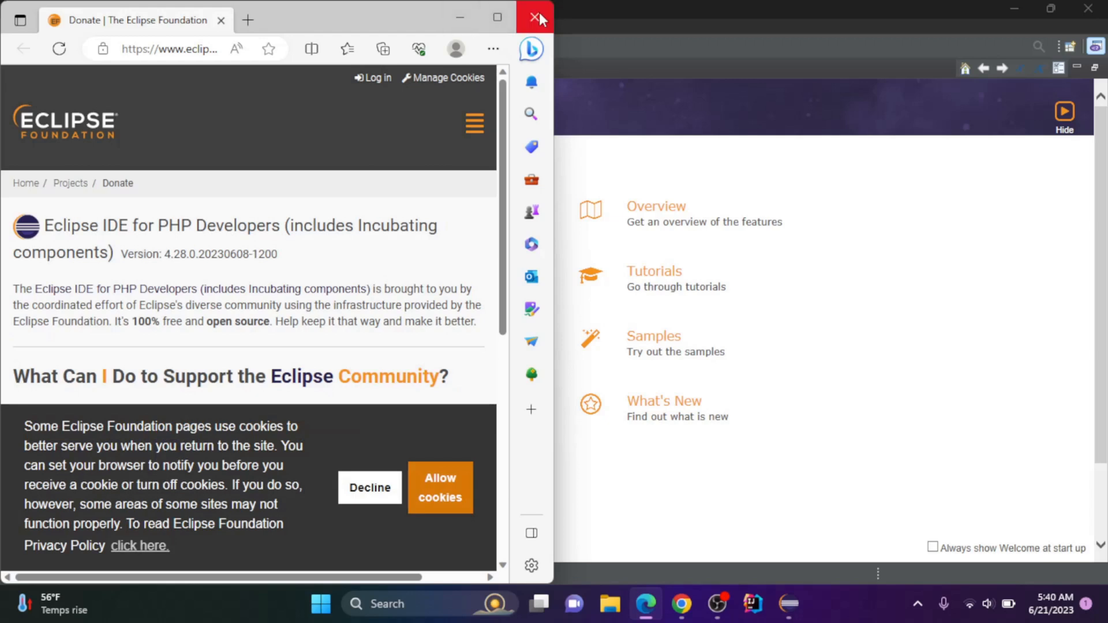
left_click(534, 17)
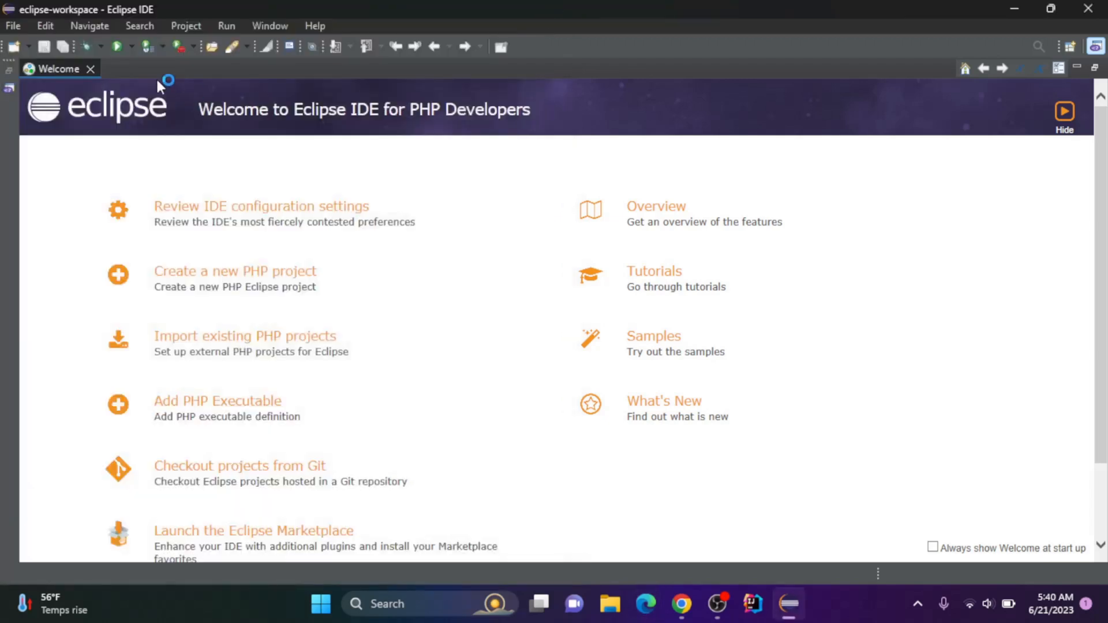
left_click(89, 70)
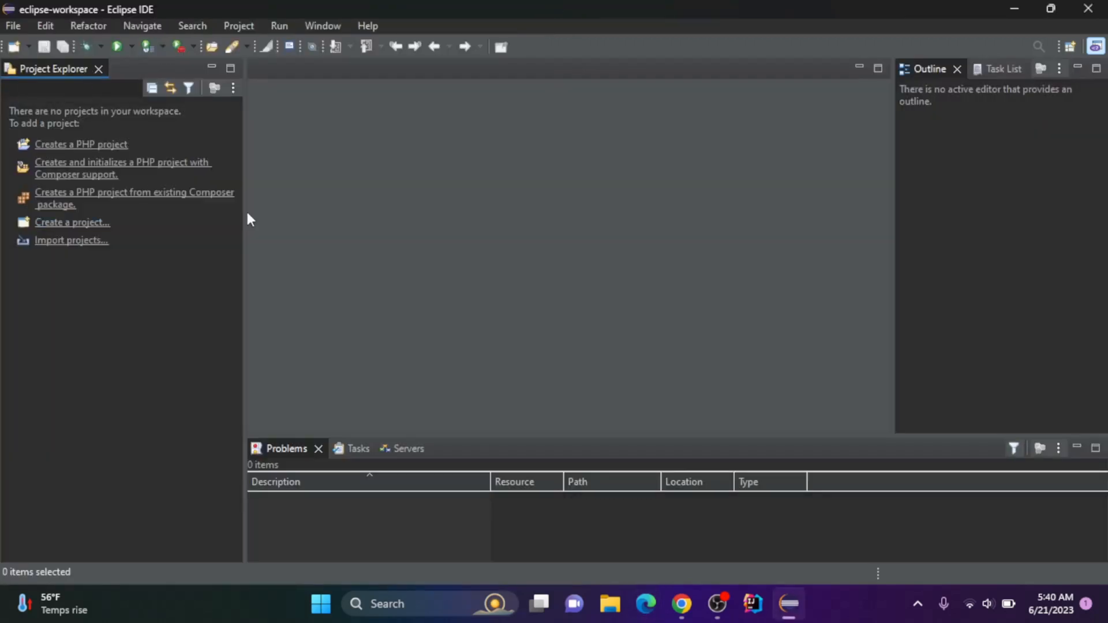